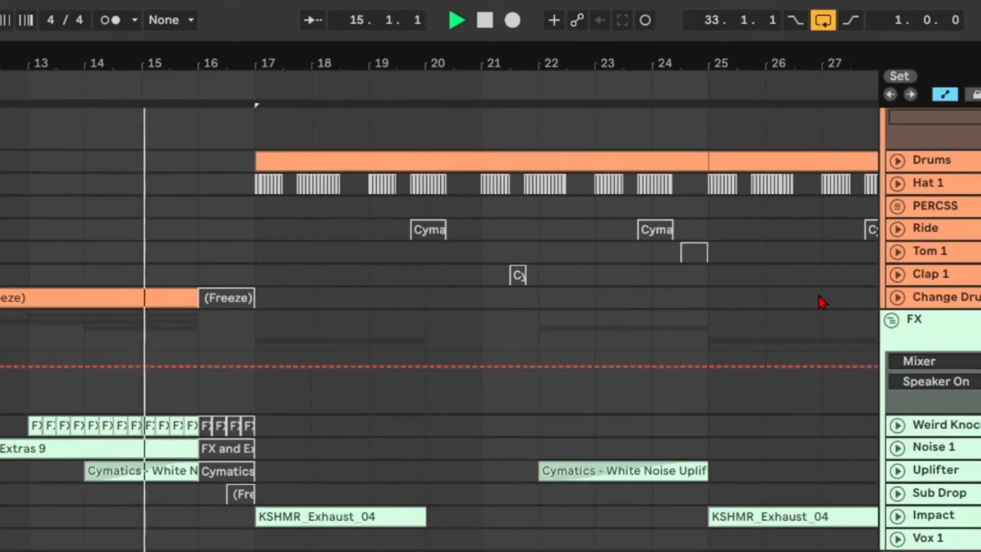
# Step: Reactivate the muted VOX clips in bar 16, expand the VOX track and play the transition into the drop
pyautogui.scroll(-4, 819, 298)
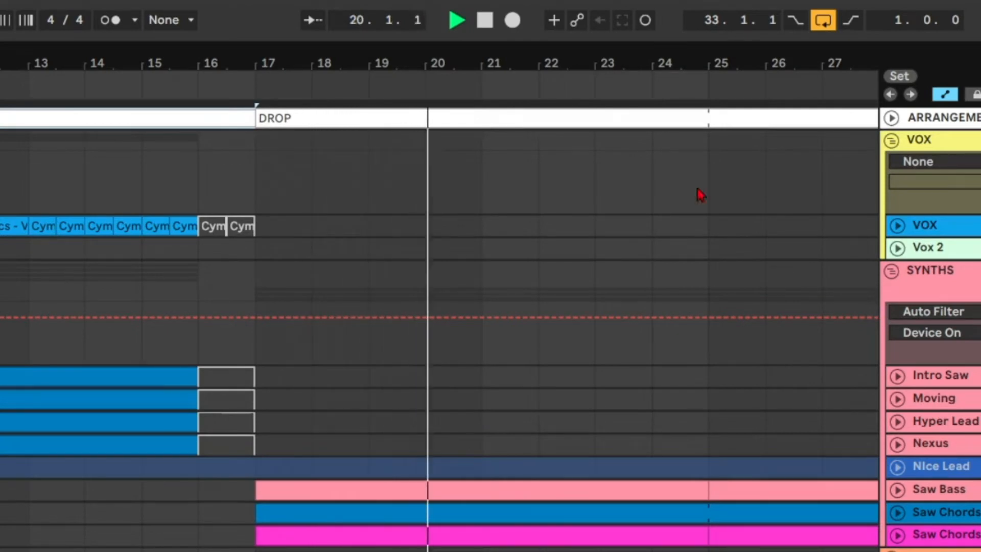
pyautogui.click(492, 28)
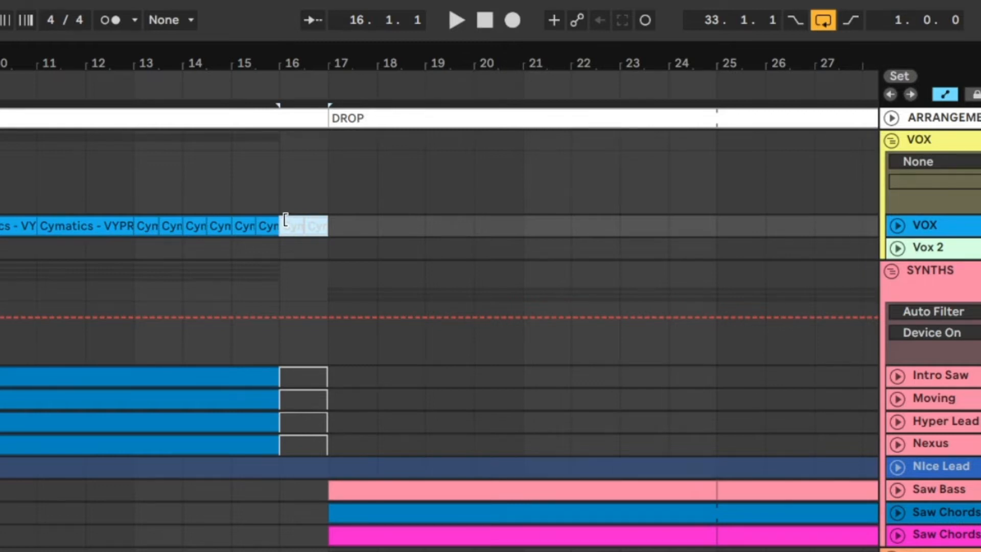
pyautogui.click(898, 225)
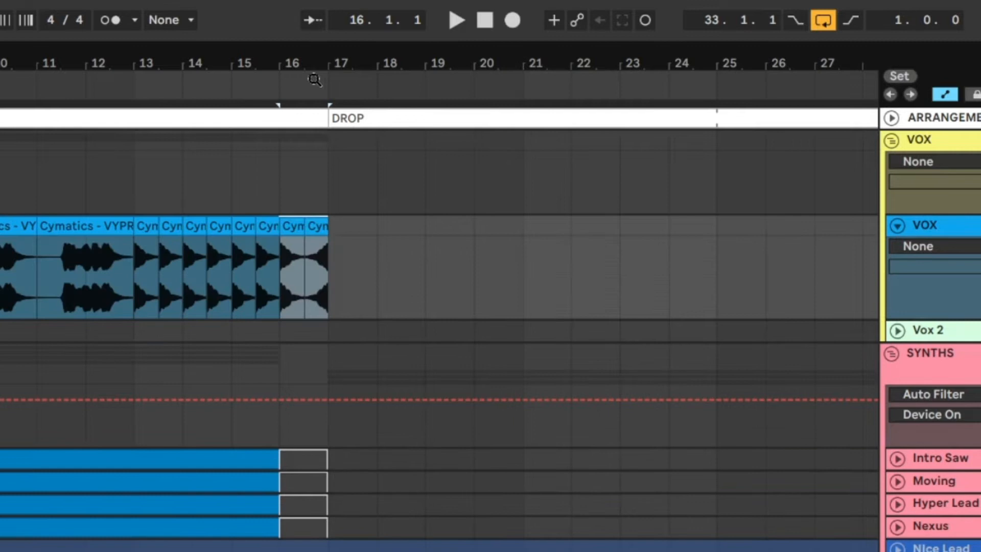
pyautogui.moveTo(318, 84); pyautogui.dragTo(310, 75)
pyautogui.press('space')
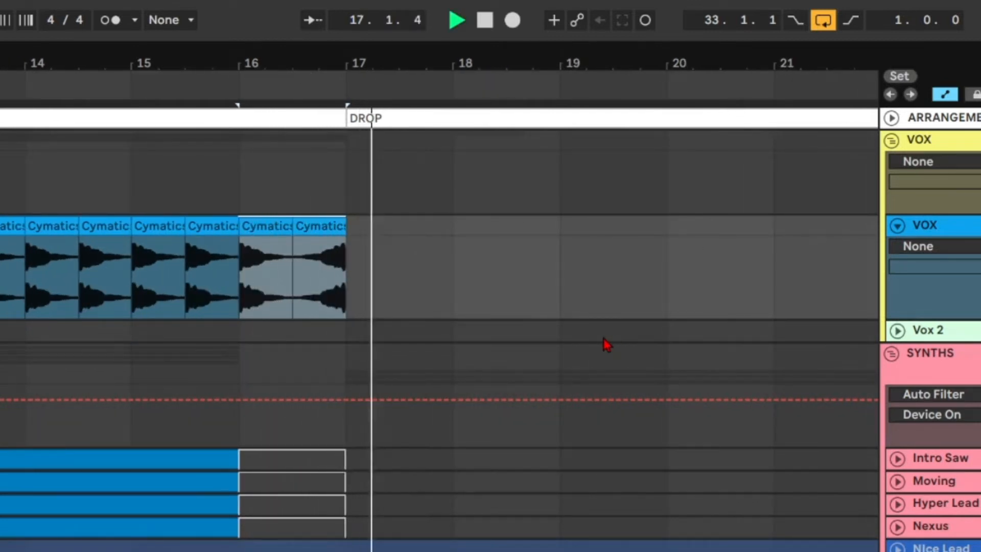
pyautogui.press('space')
# Step: Reactivate the muted Intro Saw, Moving, Hyper Lead and Nexus clips in bar 16, and expand the Intro Saw track
pyautogui.scroll(-6, 605, 344)
pyautogui.moveTo(370, 388); pyautogui.dragTo(247, 310)
pyautogui.press('0')
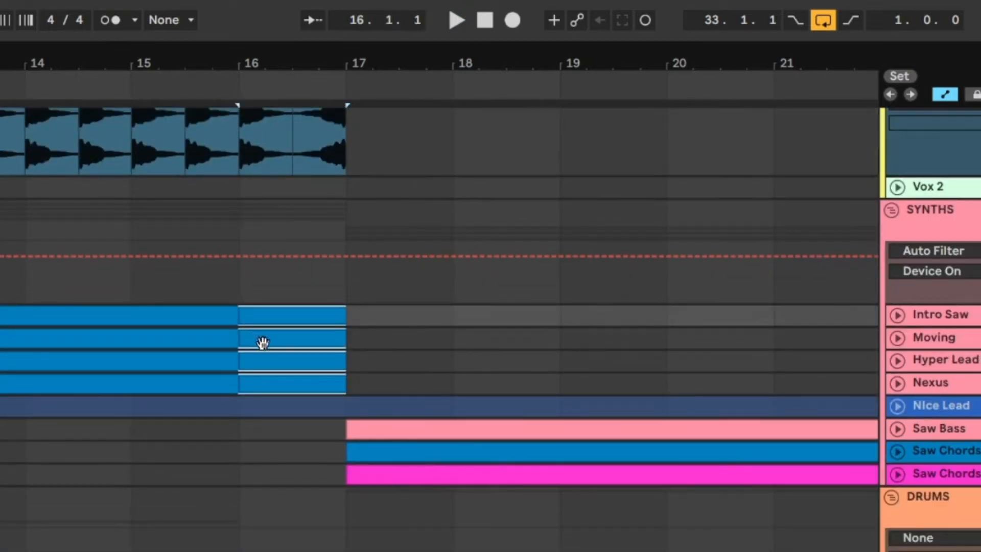
pyautogui.click(899, 315)
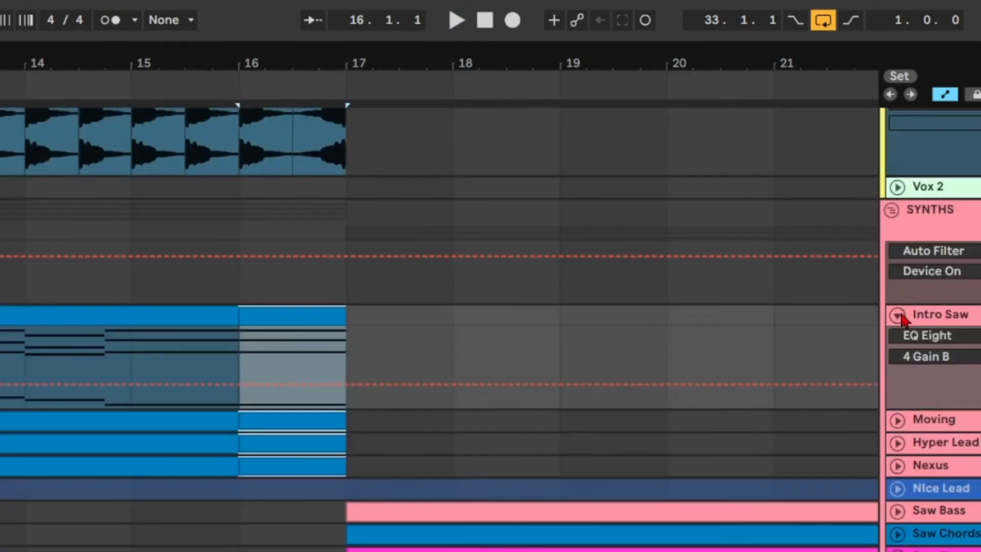
pyautogui.click(452, 333)
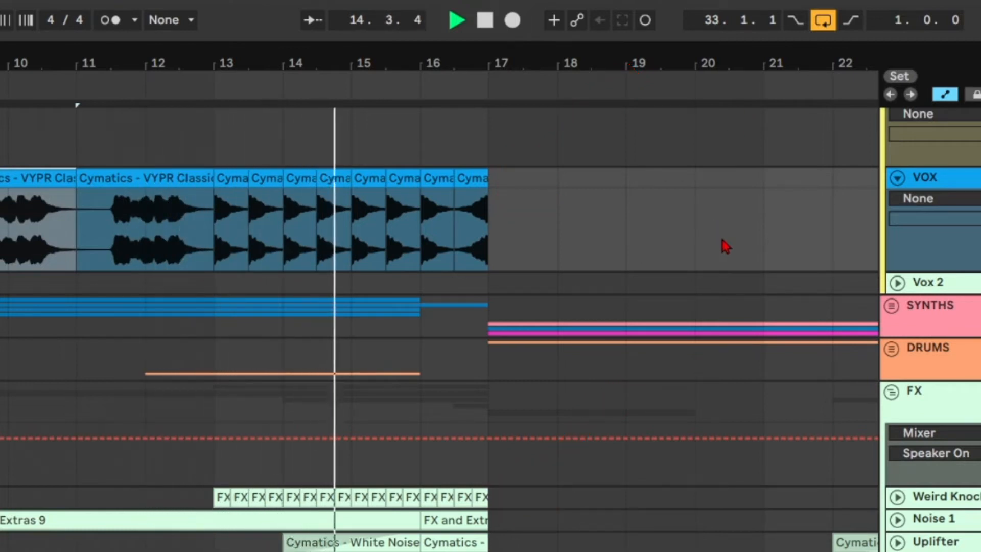
pyautogui.scroll(2, 751, 276)
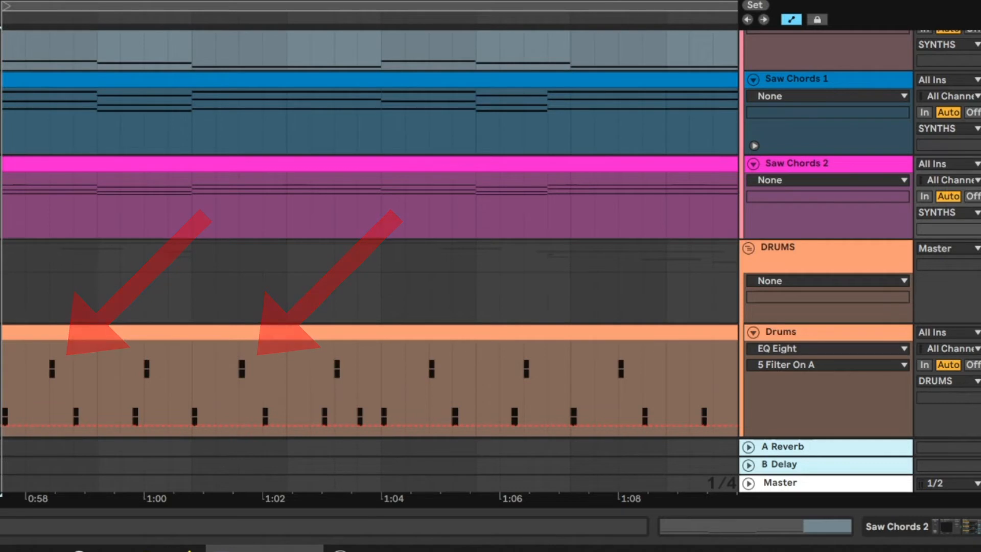
# Step: Delete a one-beat section of the Saw Bass, Saw Chords 1 and Saw Chords 2 clips at the first upper-row drum hit
pyautogui.moveTo(49, 229); pyautogui.dragTo(79, 115)
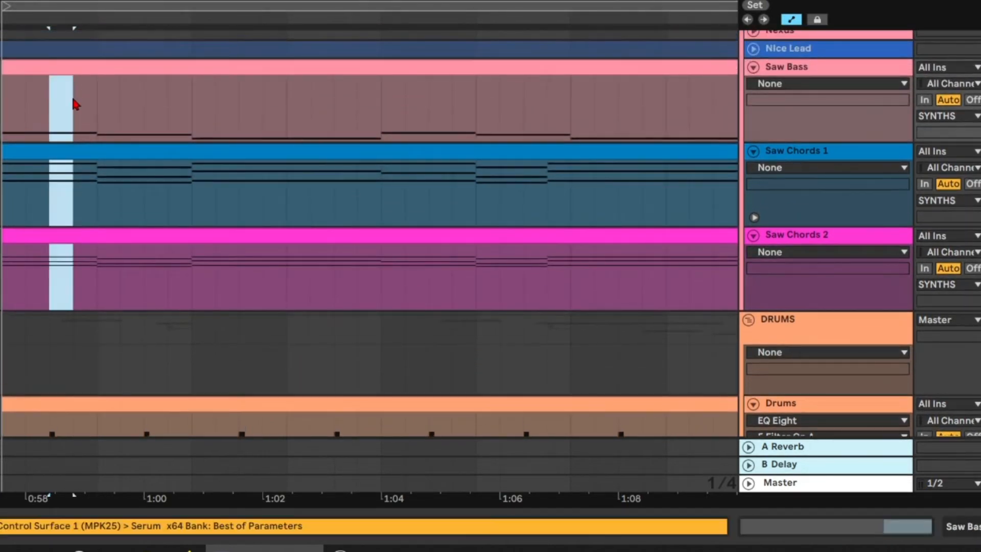
pyautogui.moveTo(50, 67); pyautogui.dragTo(73, 67)
pyautogui.press('Delete')
pyautogui.scroll(-1, 62, 143)
pyautogui.moveTo(56, 125); pyautogui.dragTo(73, 102)
pyautogui.press('Delete')
pyautogui.moveTo(50, 178); pyautogui.dragTo(73, 177)
pyautogui.press('Delete')
# Step: Delete one-beat sections of the Saw Bass and both Saw Chords clips at the second and third upper-row drum hits
pyautogui.moveTo(144, 177); pyautogui.dragTo(168, 163)
pyautogui.press('Delete')
pyautogui.press('Delete')
pyautogui.moveTo(240, 76); pyautogui.dragTo(248, 76)
pyautogui.press('Delete')
pyautogui.moveTo(240, 182); pyautogui.dragTo(261, 181)
pyautogui.press('Delete')
pyautogui.moveTo(240, 251); pyautogui.dragTo(262, 250)
pyautogui.press('Delete')
# Step: Play the loop from bar 37 to 41 and compare the synth gaps with the hits on the Drums track
pyautogui.scroll(2, 309, 242)
pyautogui.click(4, 255)
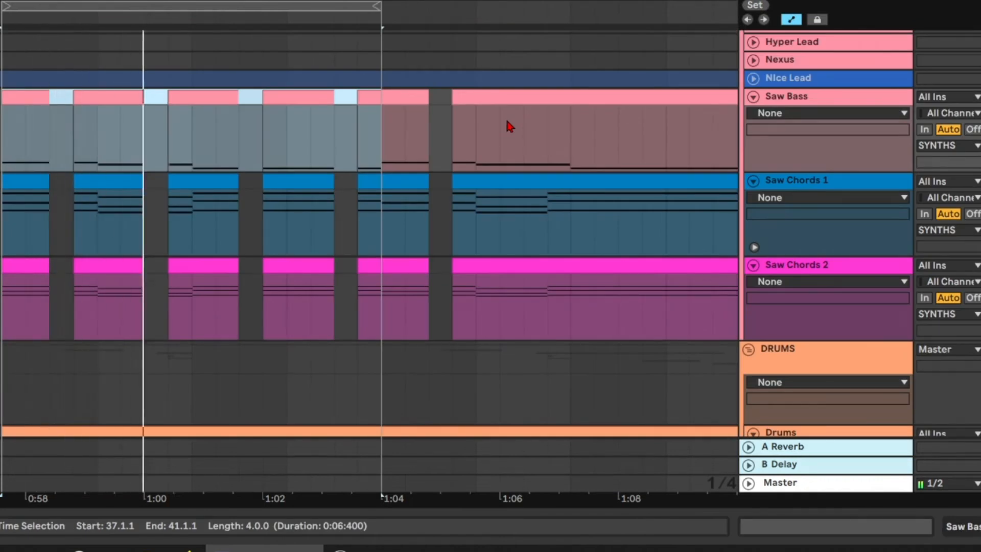
pyautogui.scroll(-3, 505, 118)
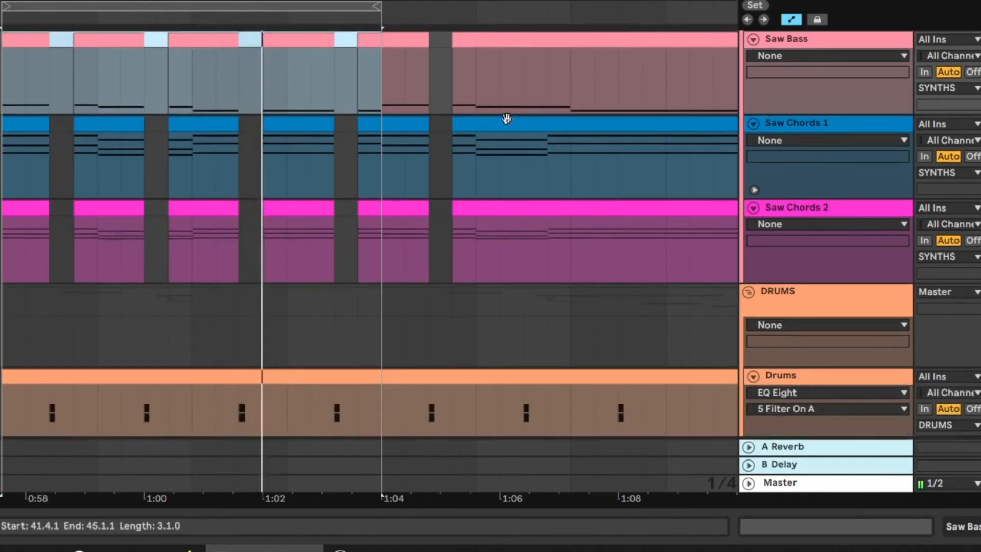
pyautogui.moveTo(381, 61); pyautogui.dragTo(669, 61)
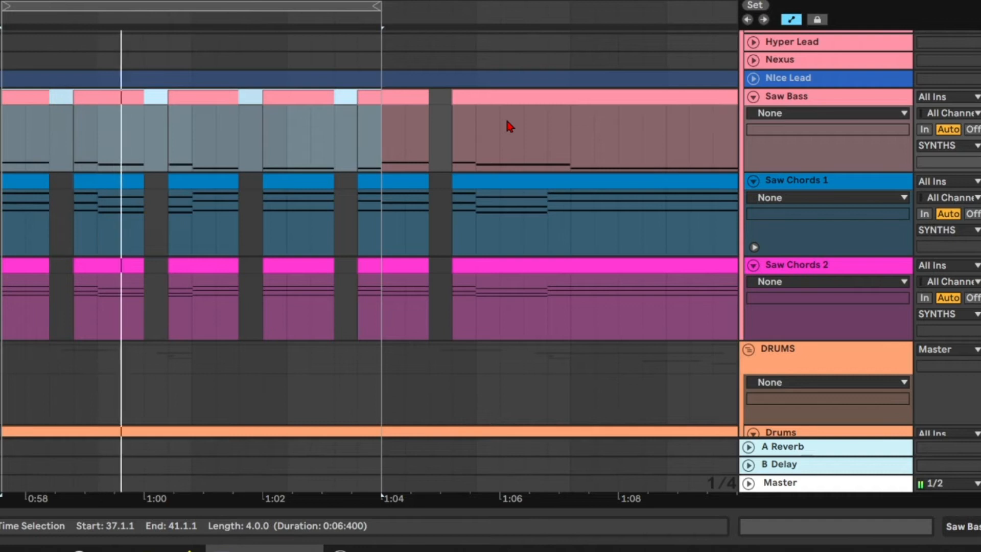
pyautogui.scroll(-3, 505, 118)
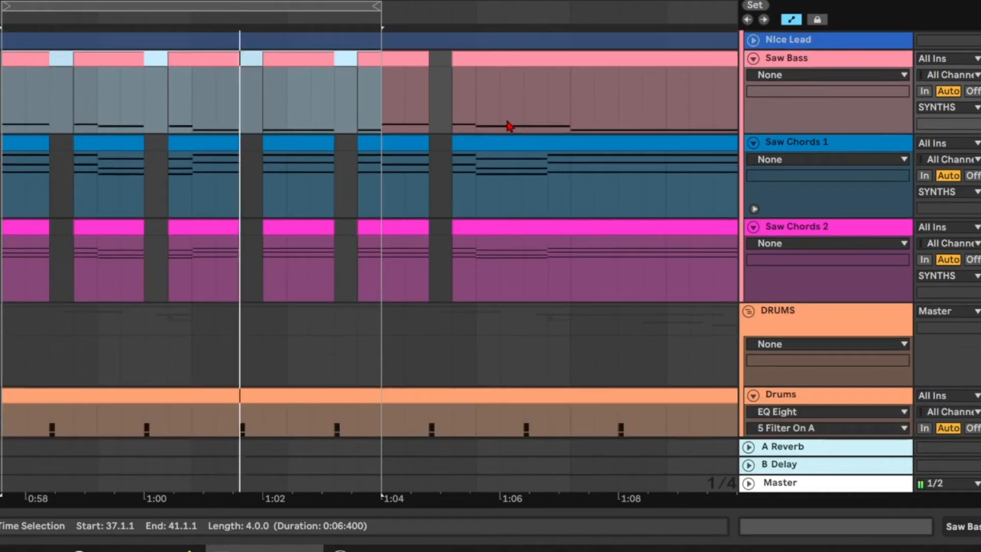
pyautogui.moveTo(381, 57); pyautogui.dragTo(669, 61)
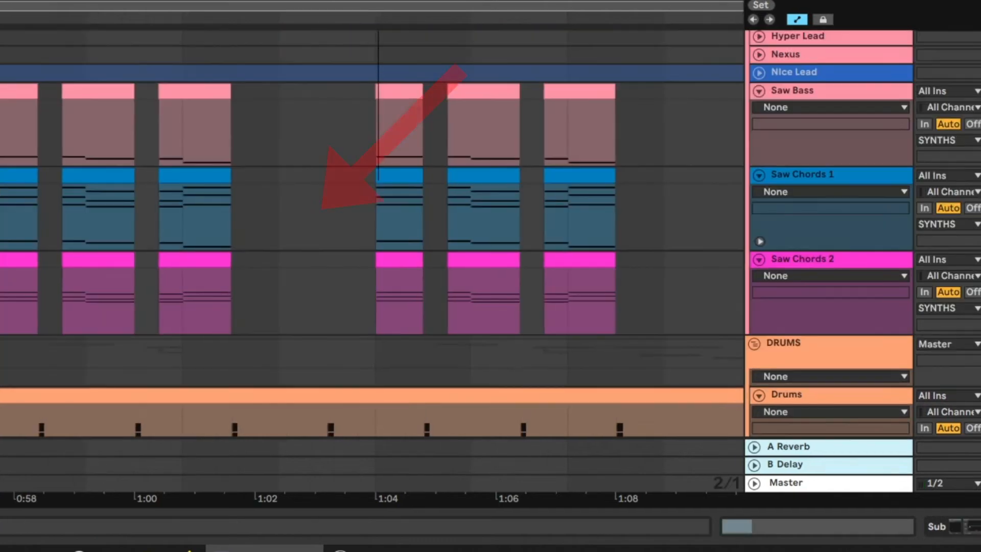
# Step: Play the drop from its start and review the longer gap between the synth clips against the drum pattern
pyautogui.scroll(-3, 127, 200)
pyautogui.click(4, 82)
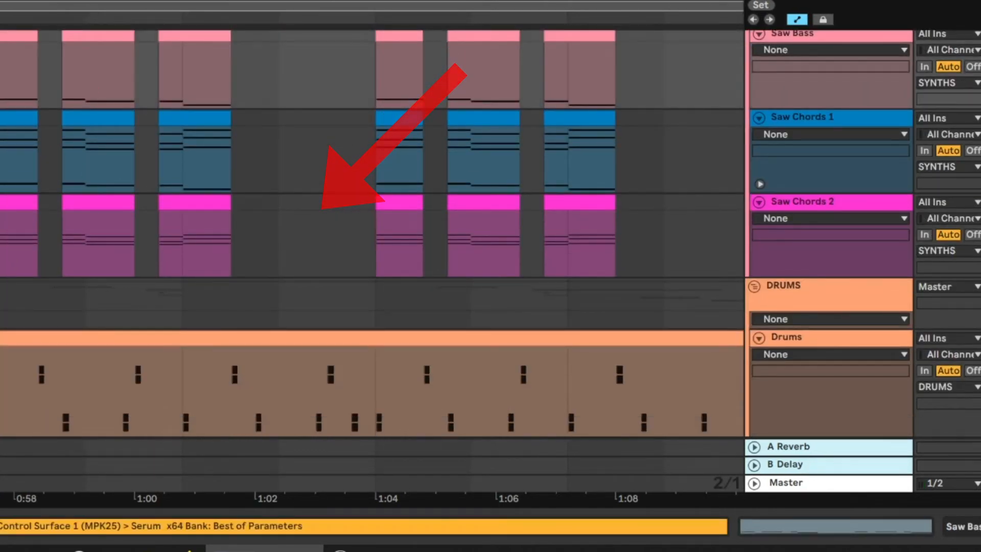
pyautogui.press('space')
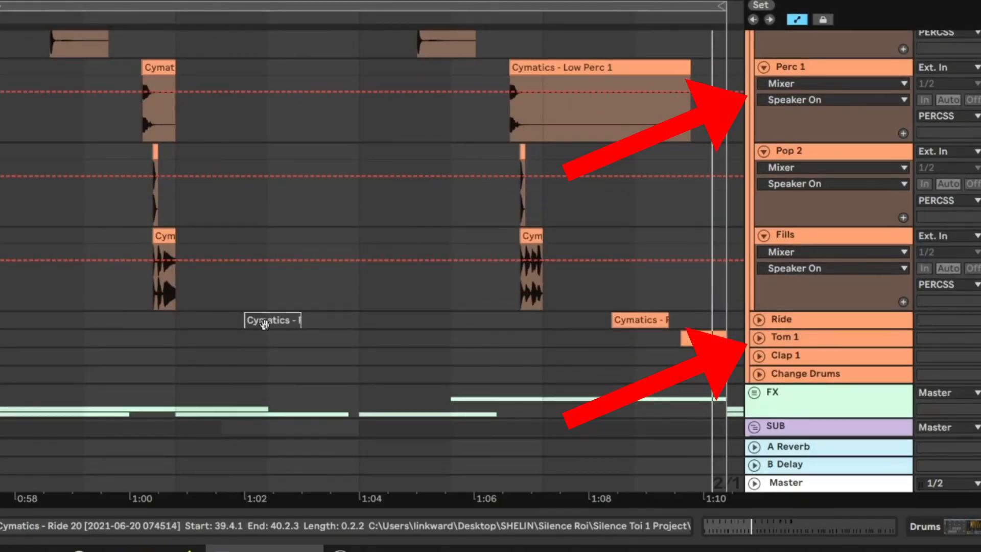
# Step: Reactivate the muted Ride clip at 39.4.1 and play the arrangement from there
pyautogui.click(264, 324)
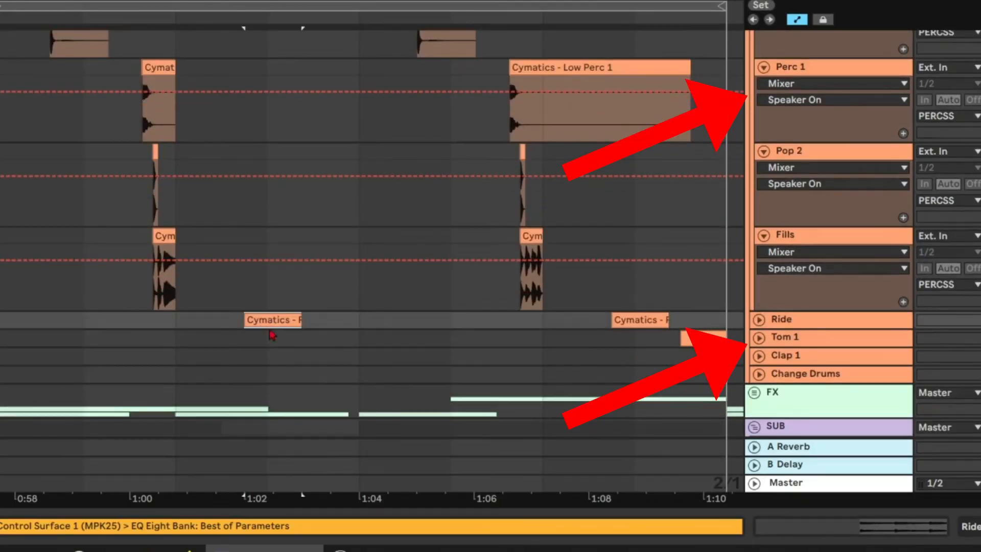
pyautogui.scroll(4, 491, 307)
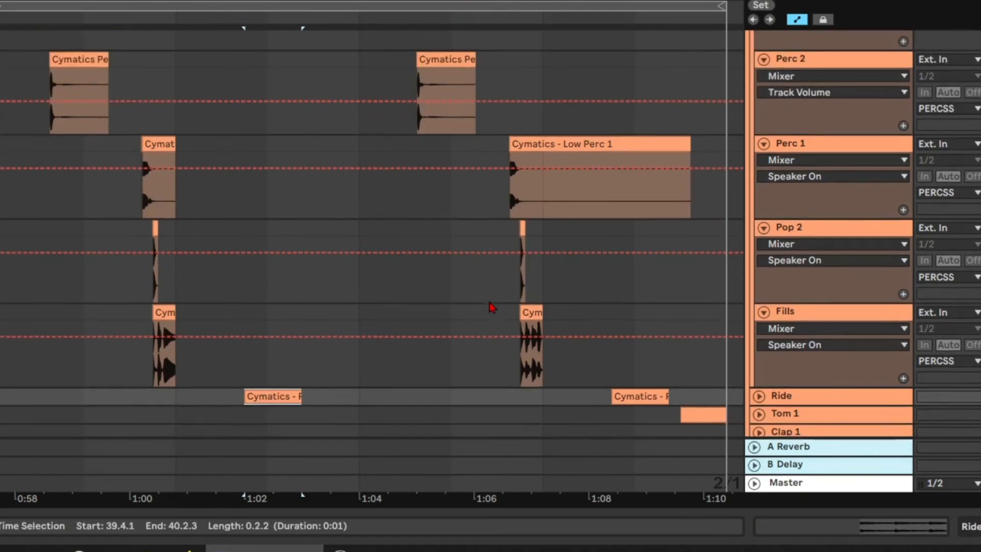
pyautogui.scroll(-2, 492, 306)
pyautogui.scroll(1, 491, 307)
pyautogui.press('space')
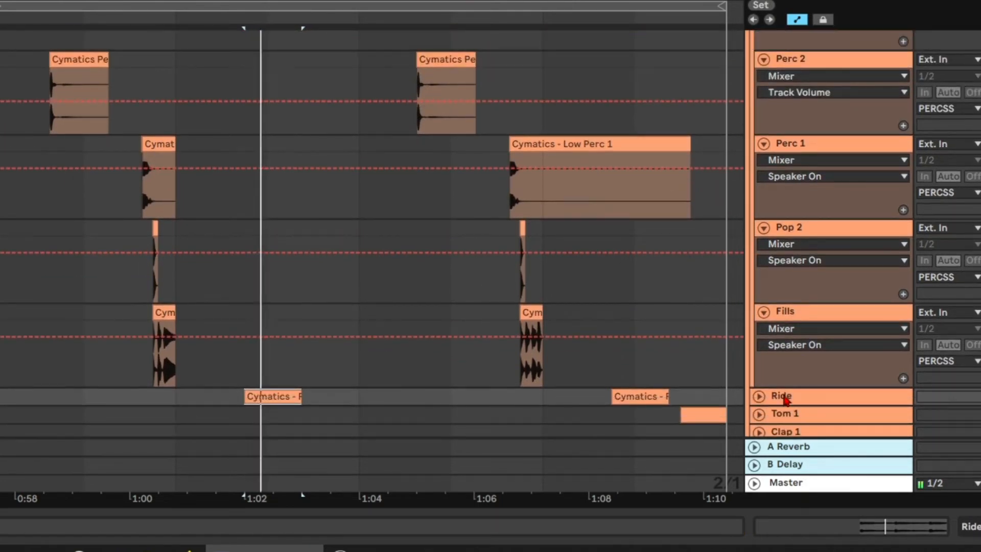
# Step: Expand the Ride track and review its clips alongside the Perc, Pop 2 and Fills tracks during playback
pyautogui.click(759, 395)
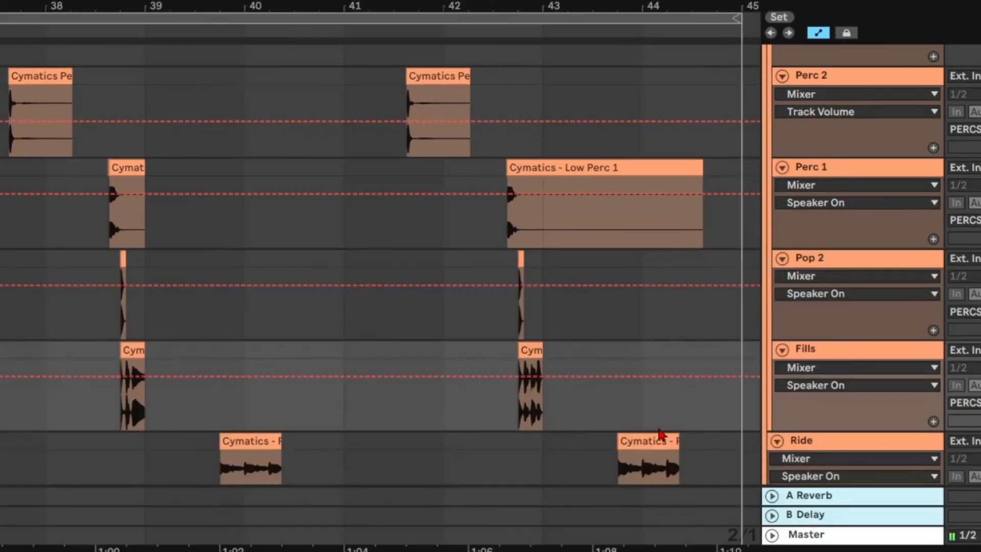
pyautogui.scroll(-2, 662, 436)
pyautogui.scroll(1, 662, 435)
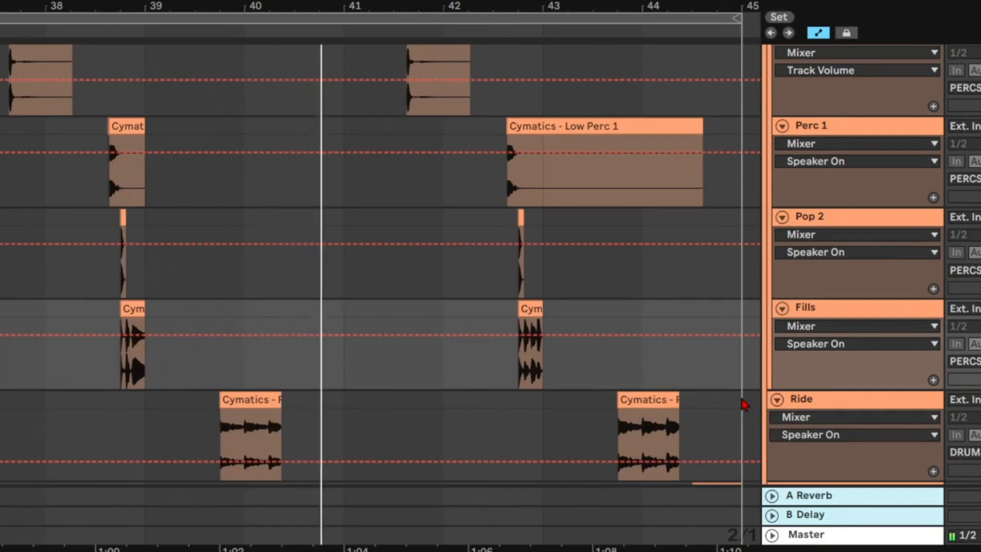
pyautogui.scroll(1, 744, 404)
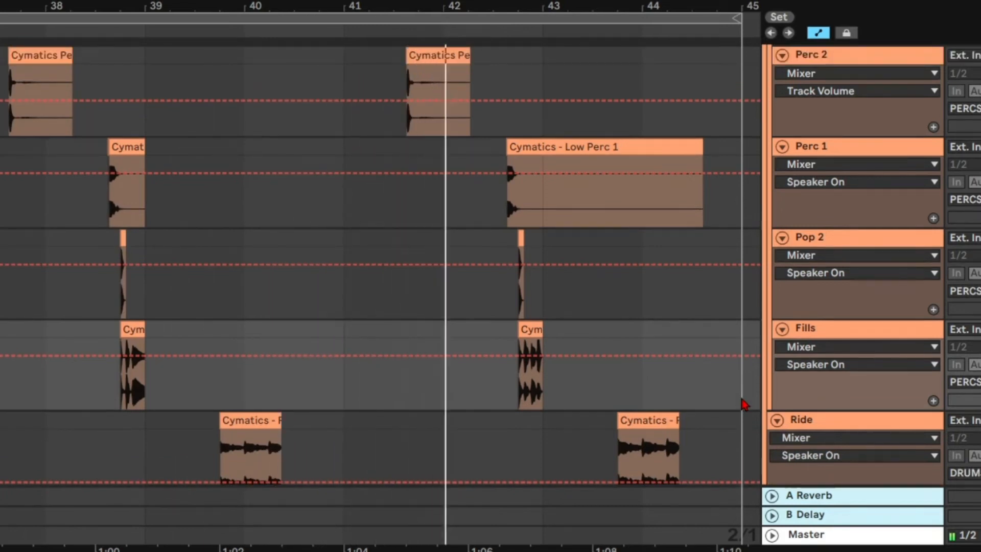
pyautogui.scroll(-2, 743, 405)
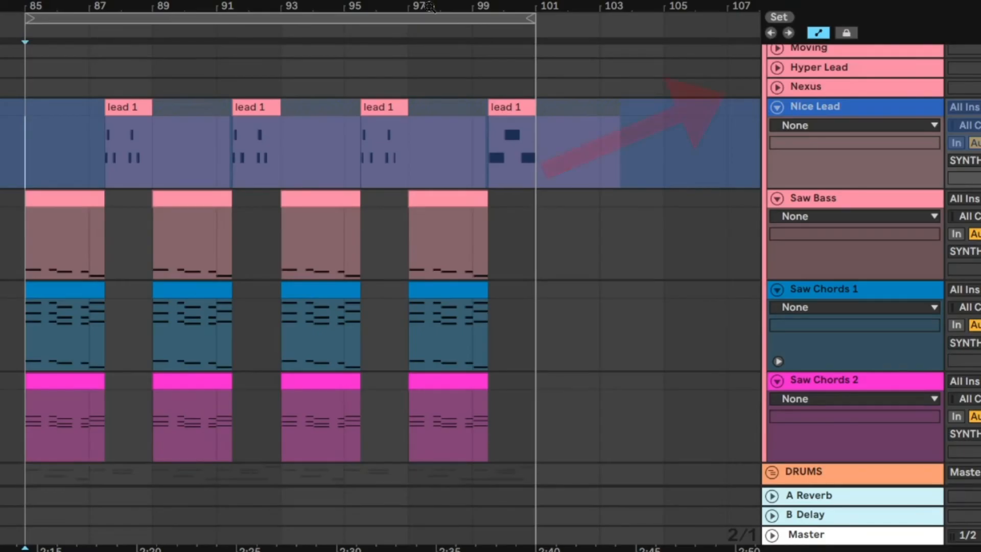
# Step: Zoom in on the second drop and expand the Ride, Hat 1 and Tom 1 tracks in the DRUMS group
pyautogui.moveTo(431, 8); pyautogui.dragTo(458, 3)
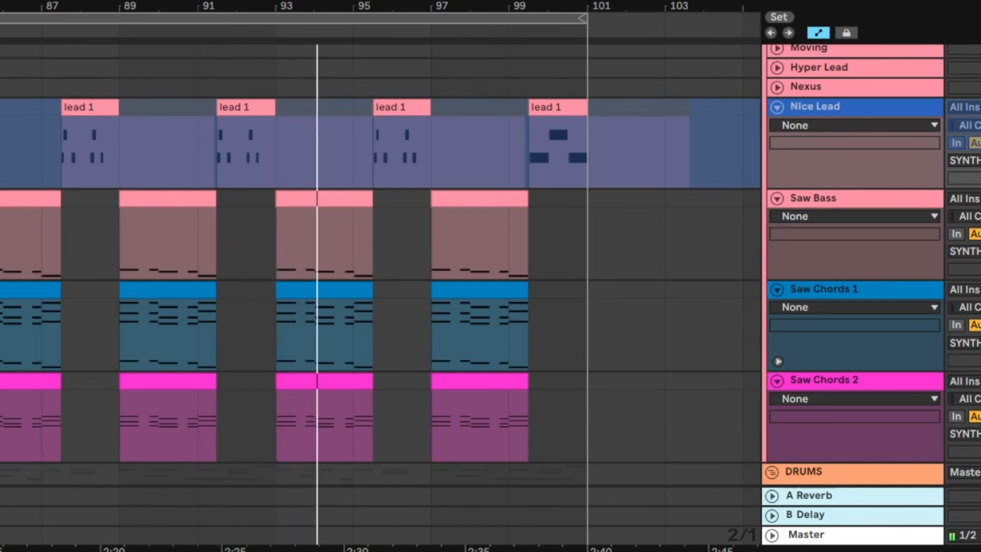
pyautogui.scroll(-5, 697, 308)
pyautogui.scroll(-2, 698, 308)
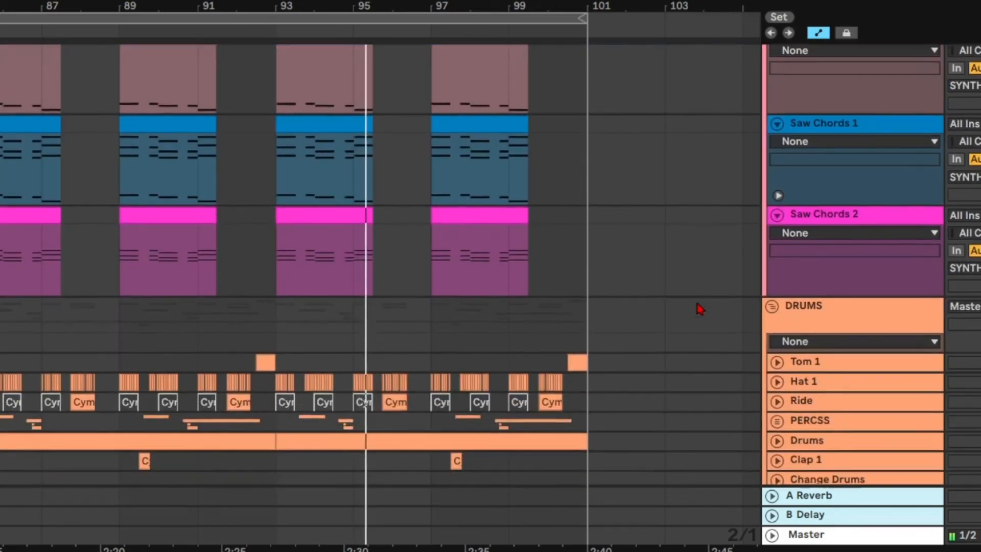
pyautogui.click(777, 381)
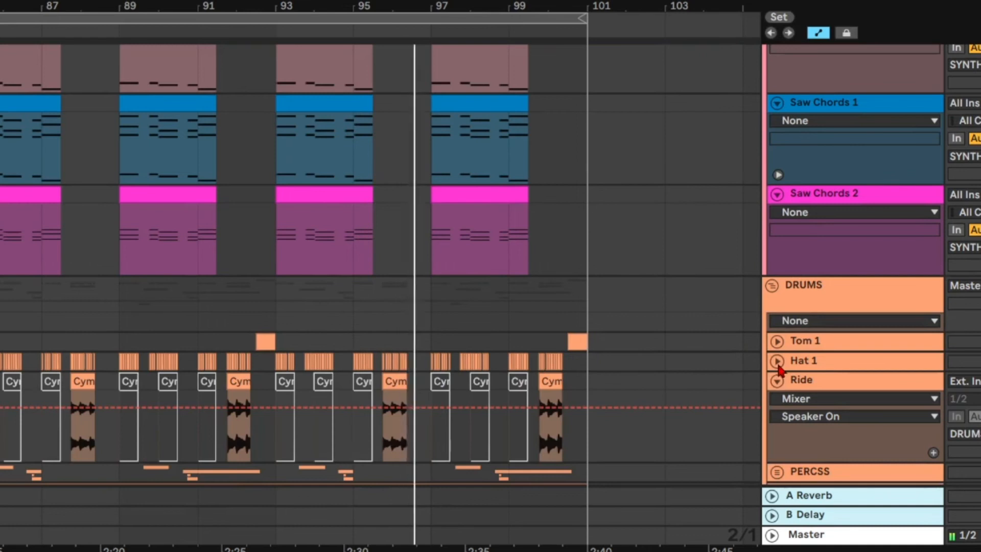
pyautogui.click(777, 360)
pyautogui.scroll(-3, 725, 332)
pyautogui.click(777, 258)
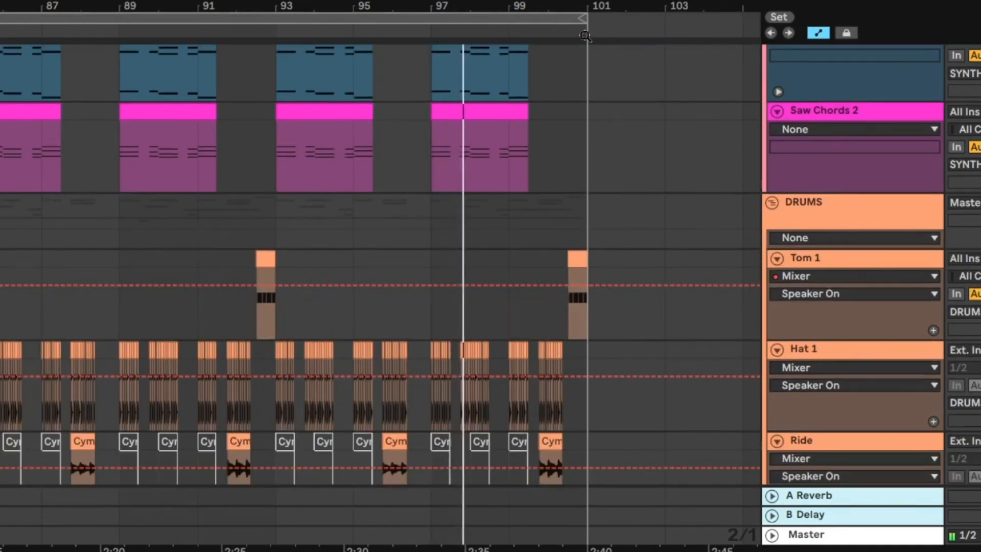
# Step: Extend the loop end to bar 103 and examine the hat and tom fills before bar 101
pyautogui.moveTo(585, 18); pyautogui.dragTo(664, 18)
pyautogui.scroll(-2, 680, 149)
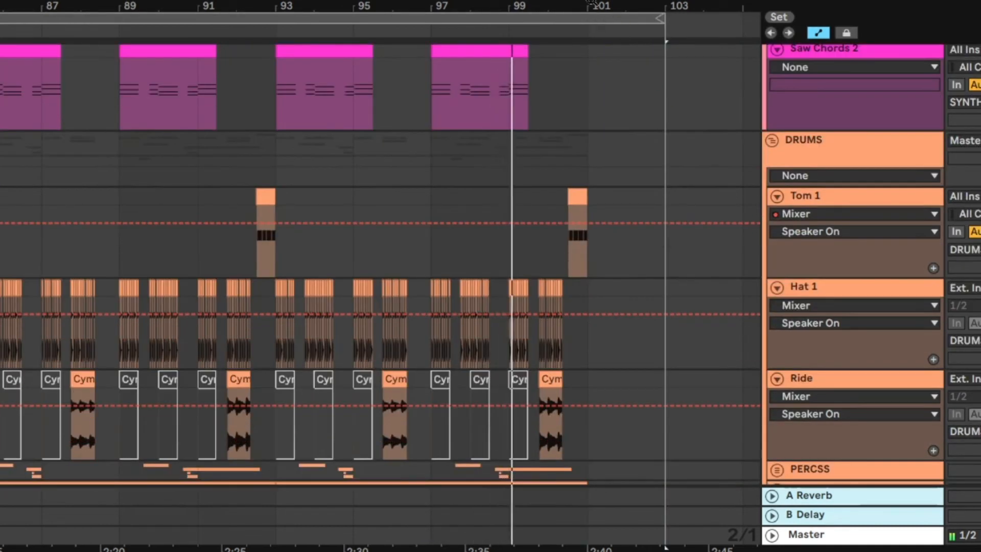
pyautogui.scroll(8, 592, 159)
pyautogui.scroll(6, 661, 184)
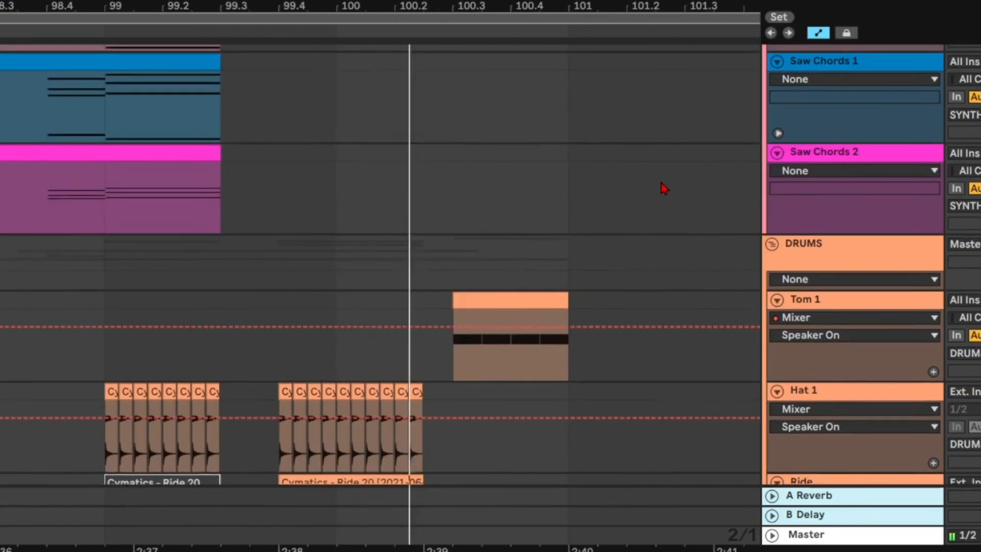
pyautogui.scroll(-4, 661, 184)
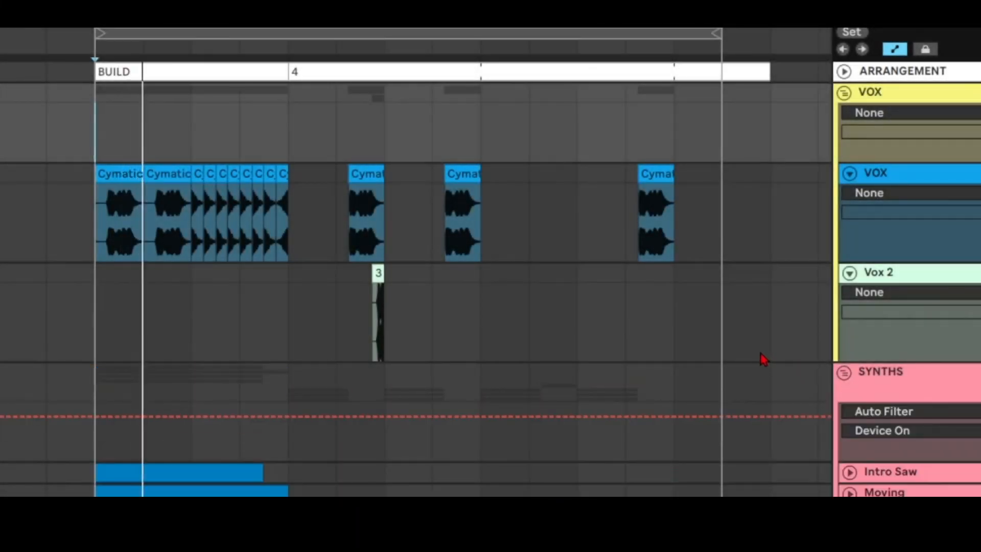
# Step: Expand the Intro Saw, Moving, Hyper Lead and Nexus tracks to show their clips in the build
pyautogui.scroll(-3, 761, 357)
pyautogui.click(850, 360)
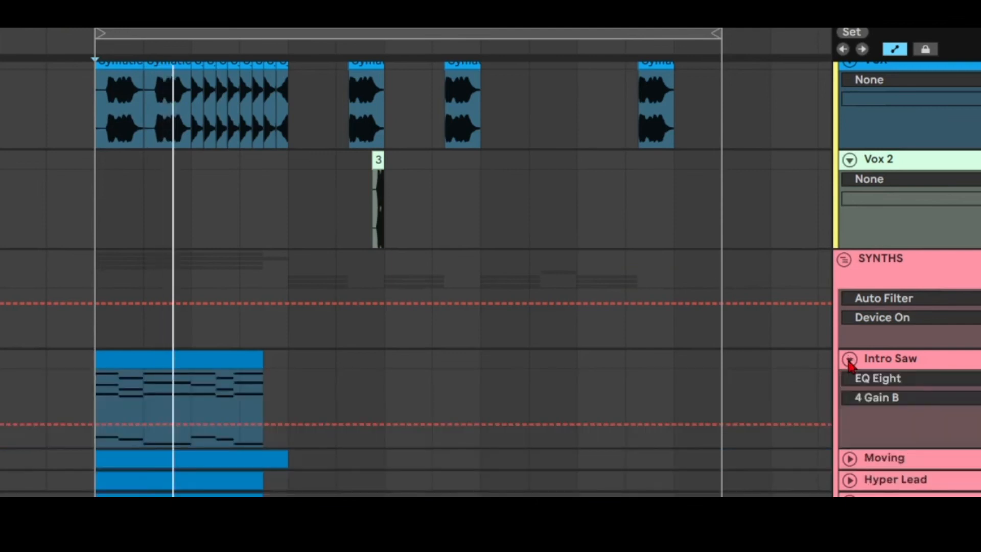
pyautogui.scroll(-4, 751, 376)
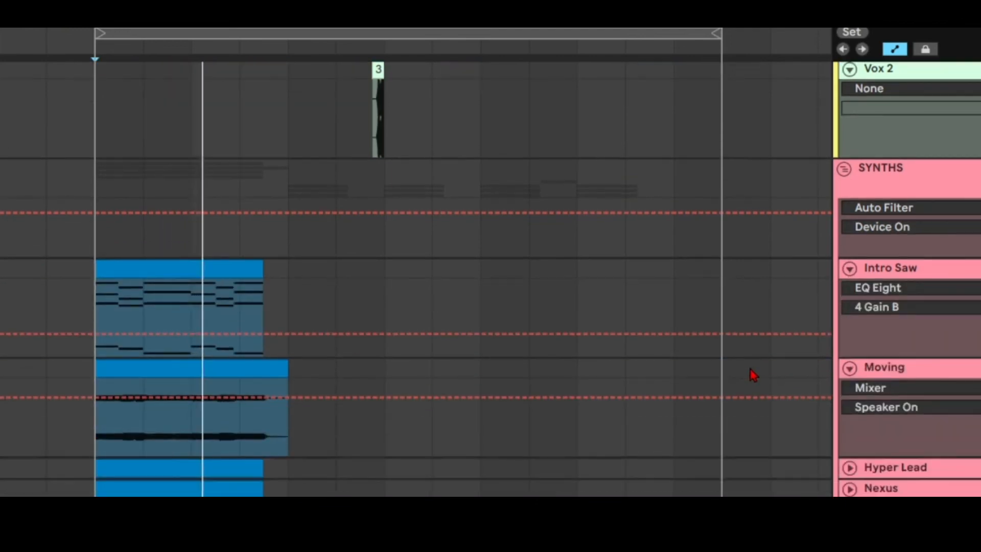
pyautogui.click(849, 378)
pyautogui.scroll(-2, 762, 376)
pyautogui.click(850, 387)
pyautogui.scroll(-2, 800, 395)
pyautogui.scroll(-1, 799, 395)
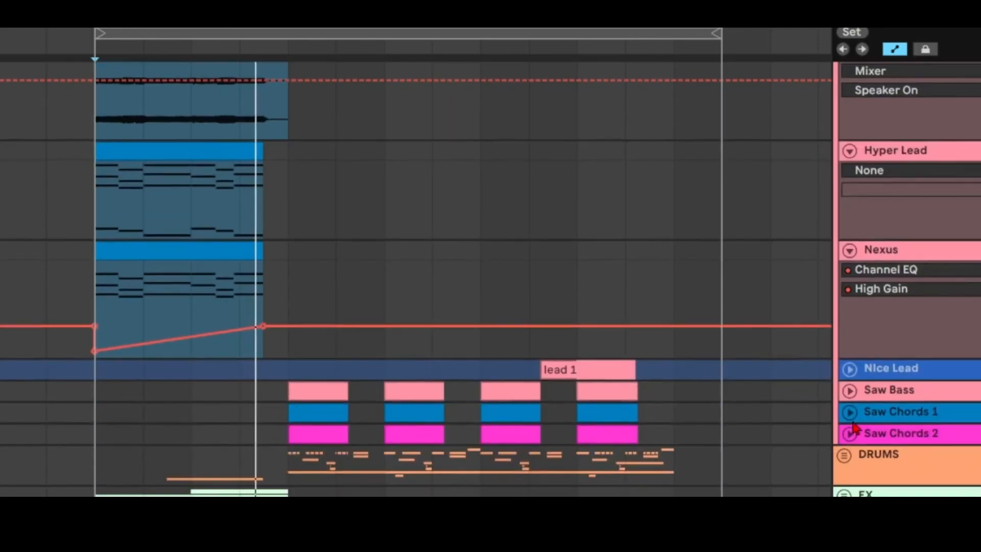
# Step: Expand the Saw Bass, Saw Chords 1 and Saw Chords 2 tracks to show their clips in the drop
pyautogui.click(850, 392)
pyautogui.scroll(-3, 837, 398)
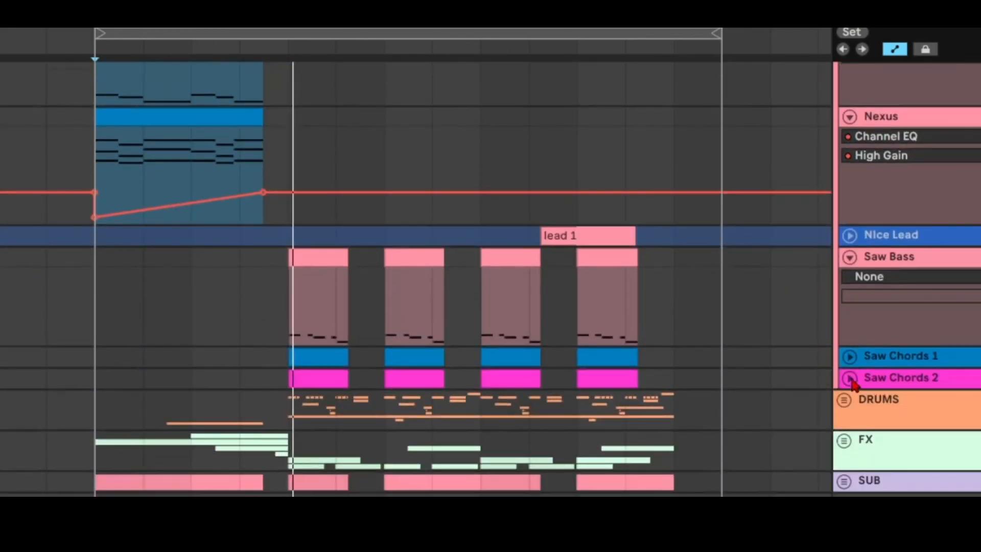
pyautogui.click(850, 378)
pyautogui.click(850, 356)
pyautogui.scroll(-3, 784, 383)
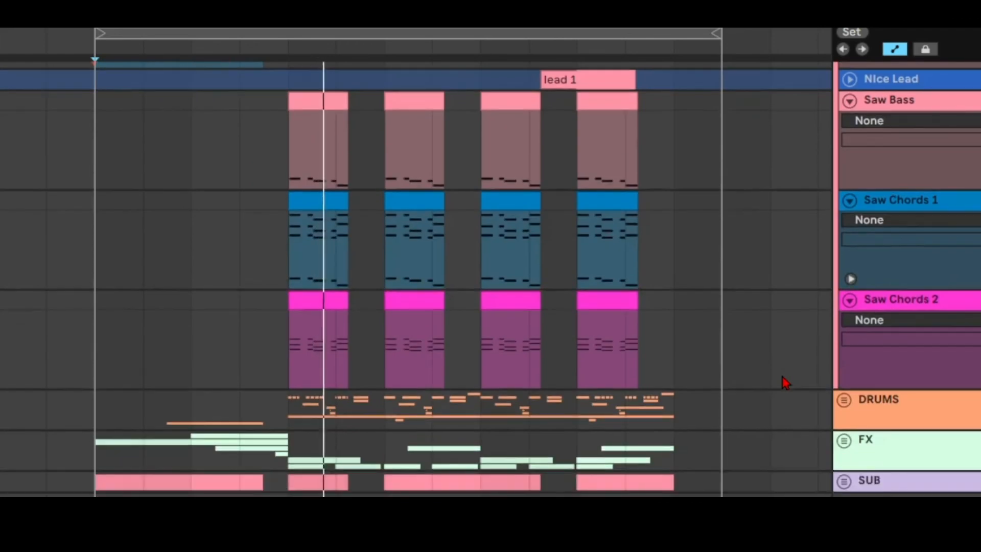
# Step: Unfold the DRUMS group and zoom in on the drop to examine its tom, hat, ride and PERCSS fills
pyautogui.click(844, 399)
pyautogui.moveTo(460, 27); pyautogui.dragTo(448, 204)
pyautogui.scroll(-5, 535, 326)
pyautogui.scroll(-5, 588, 318)
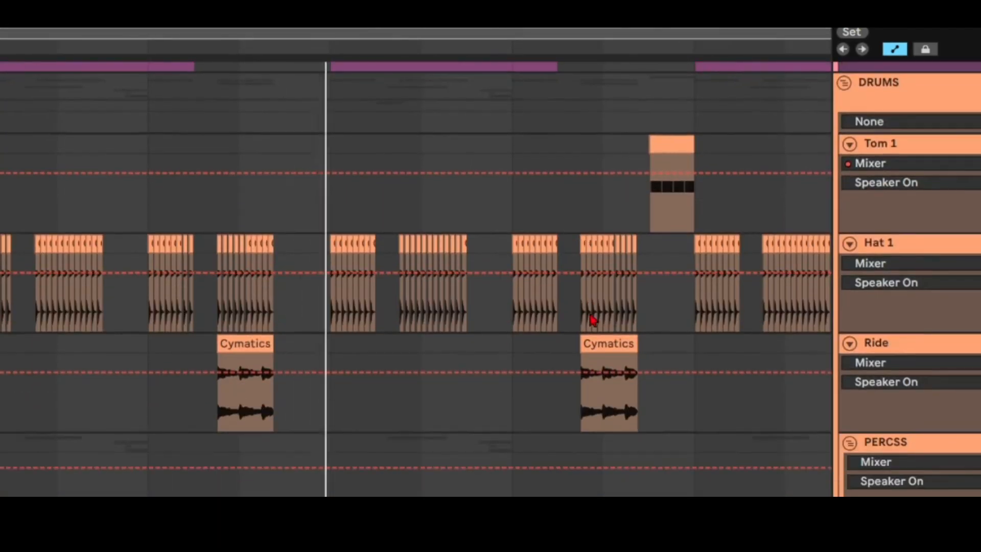
pyautogui.scroll(-4, 765, 336)
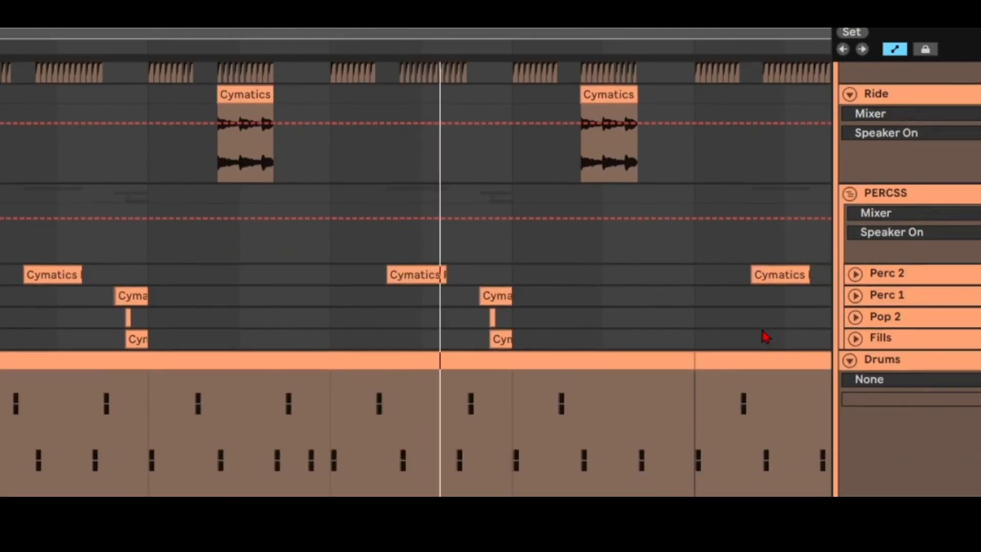
pyautogui.moveTo(510, 27); pyautogui.dragTo(344, 29)
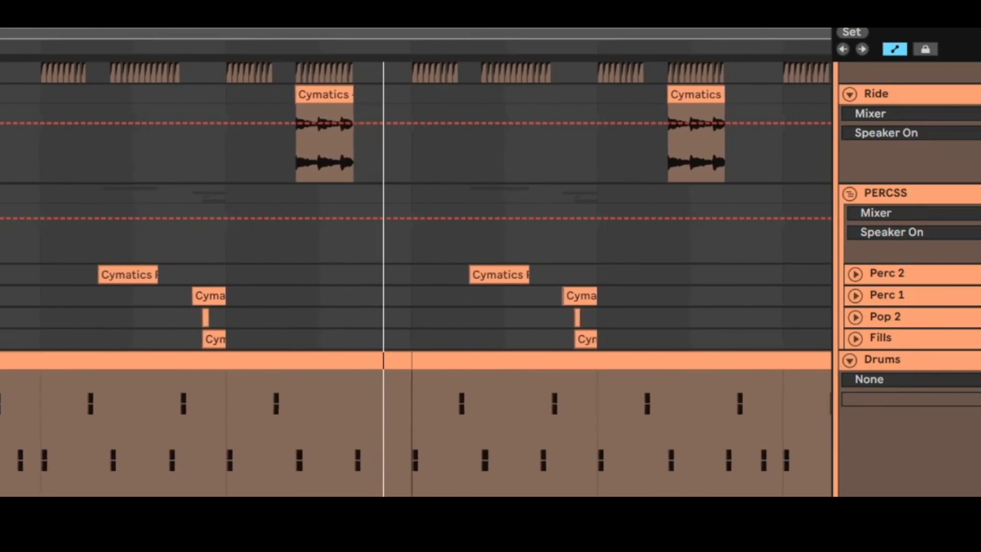
# Step: Expand the NIce Lead track to show its lead 1 clip, and examine the tom, hat and ride fills closing the drop
pyautogui.scroll(7, 814, 340)
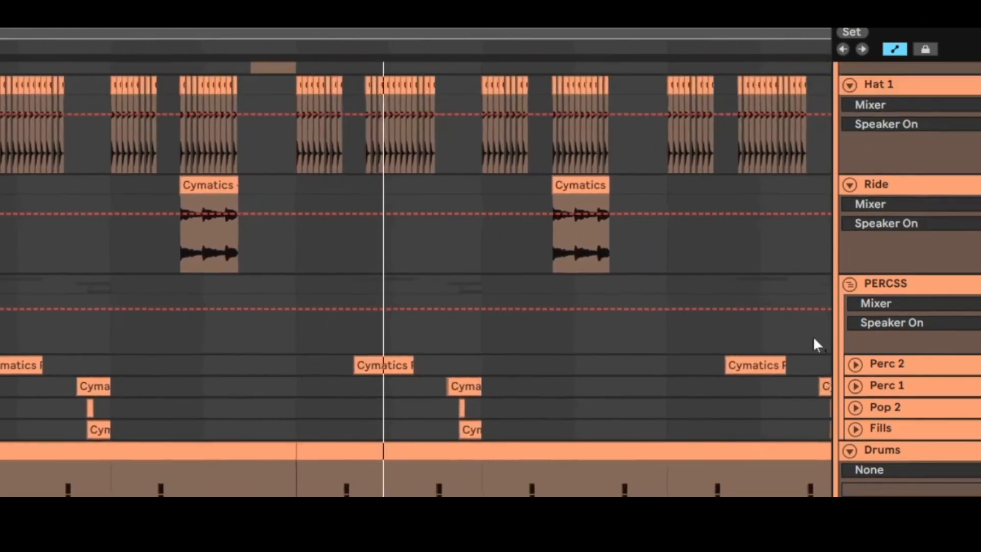
pyautogui.scroll(7, 814, 346)
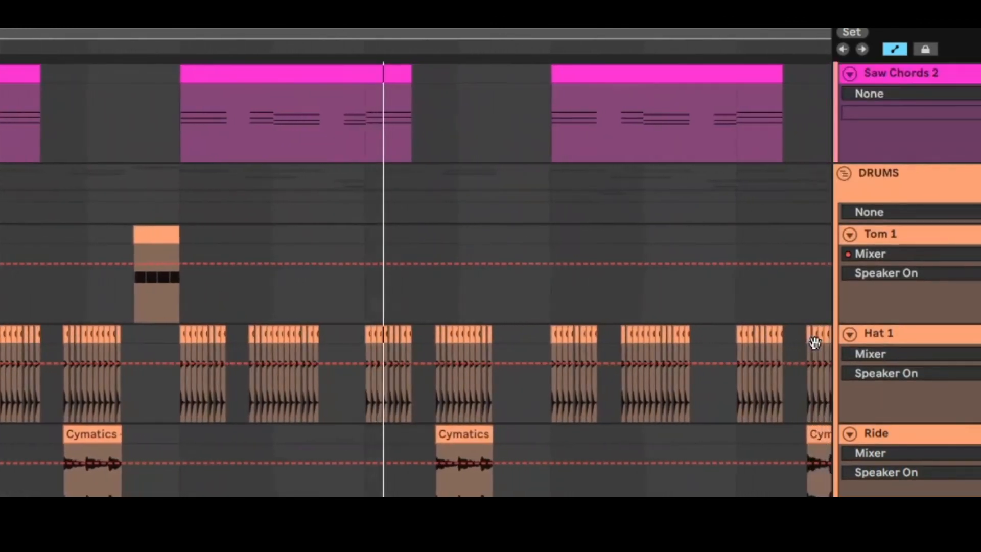
pyautogui.scroll(8, 816, 351)
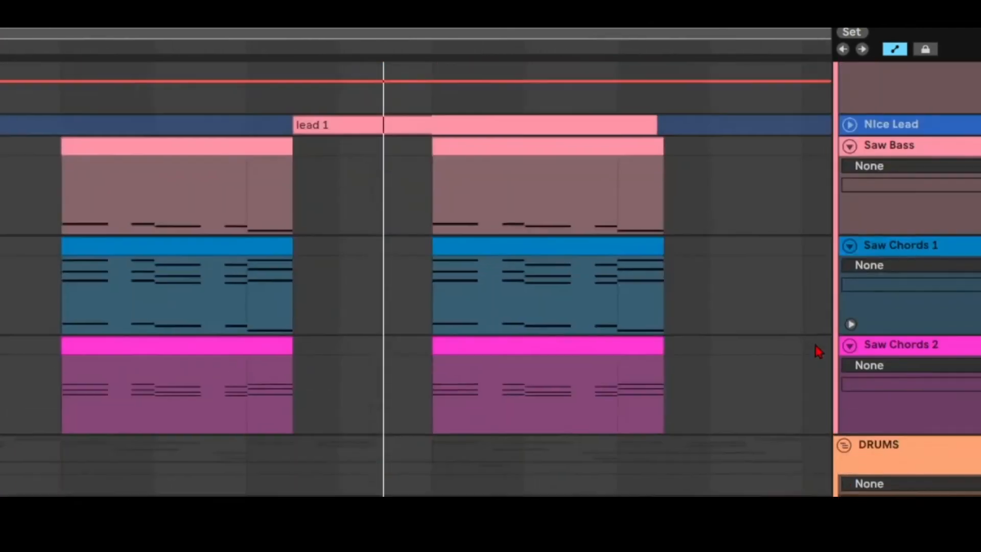
pyautogui.click(849, 216)
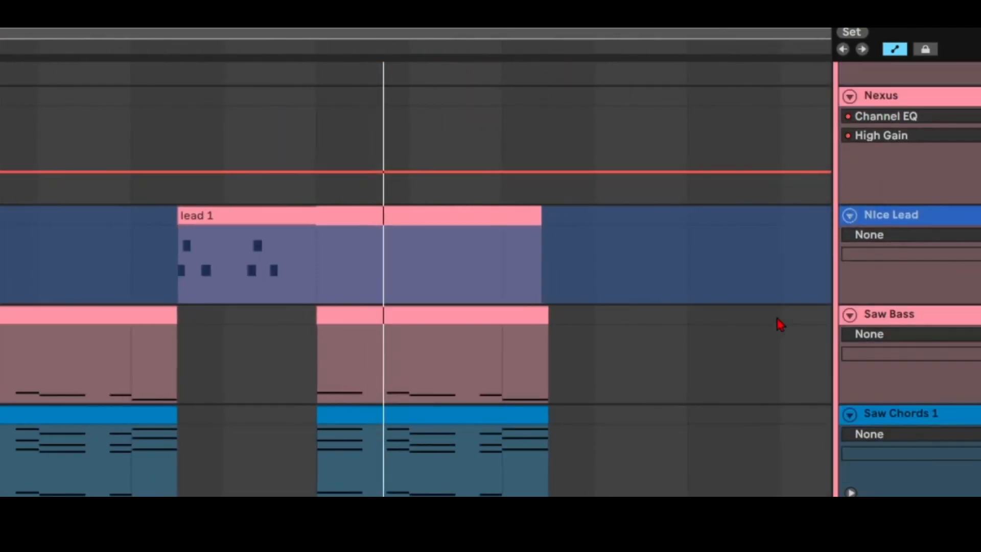
pyautogui.scroll(-8, 759, 352)
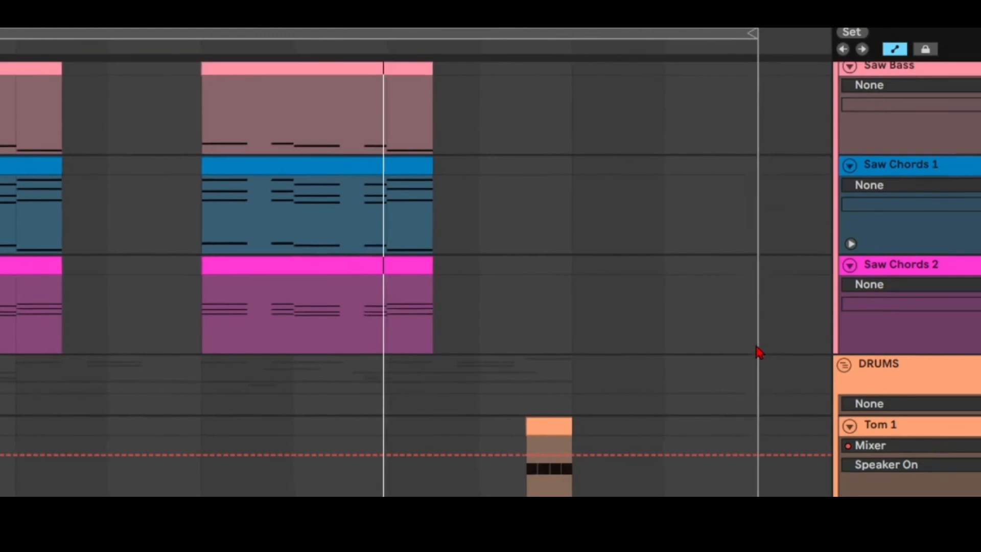
pyautogui.scroll(-6, 646, 195)
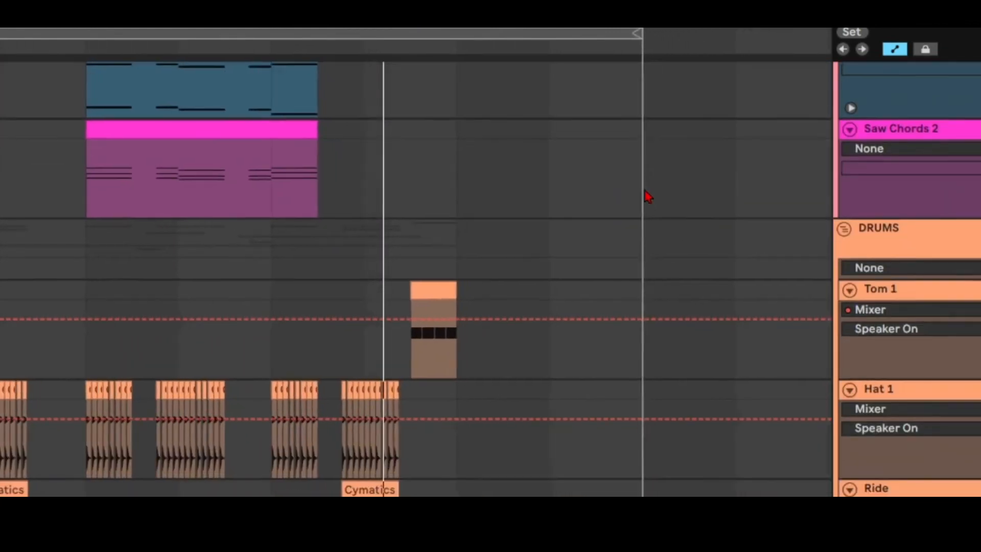
pyautogui.scroll(-2, 630, 141)
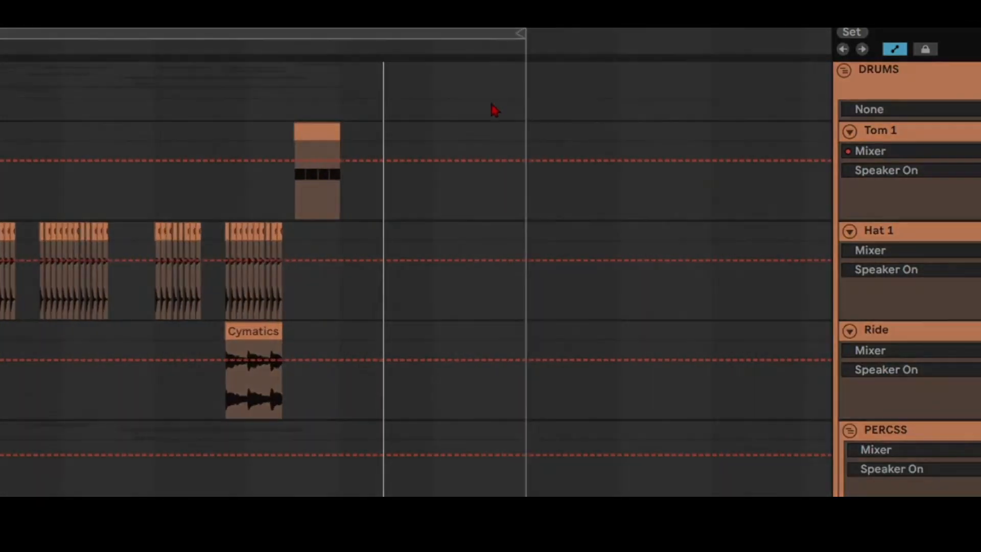